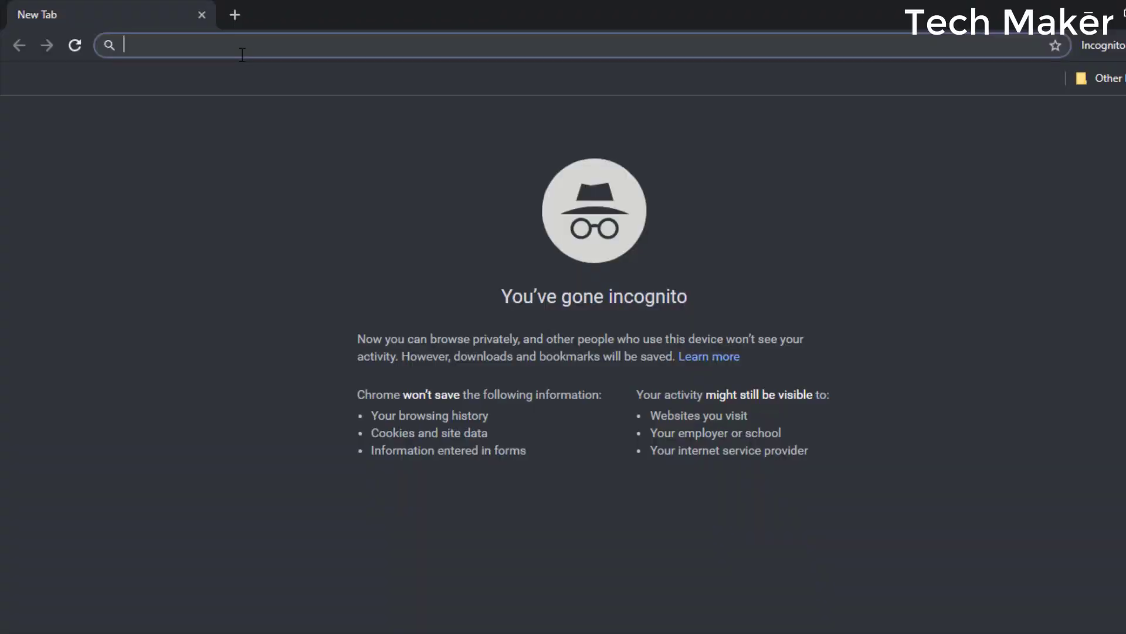
Log in at jlcpcb.com with the saved username, ticking reCAPTCHA and Remember me.
key(Return)
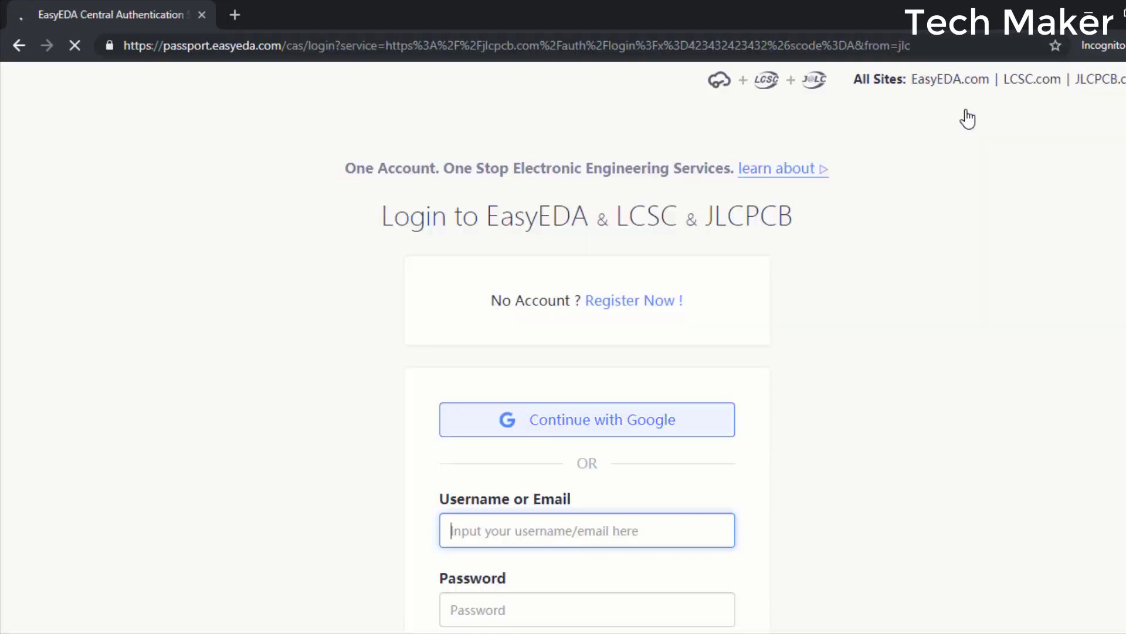
scroll(963, 114, down, 2)
text(t)
click(590, 448)
click(574, 481)
text(te)
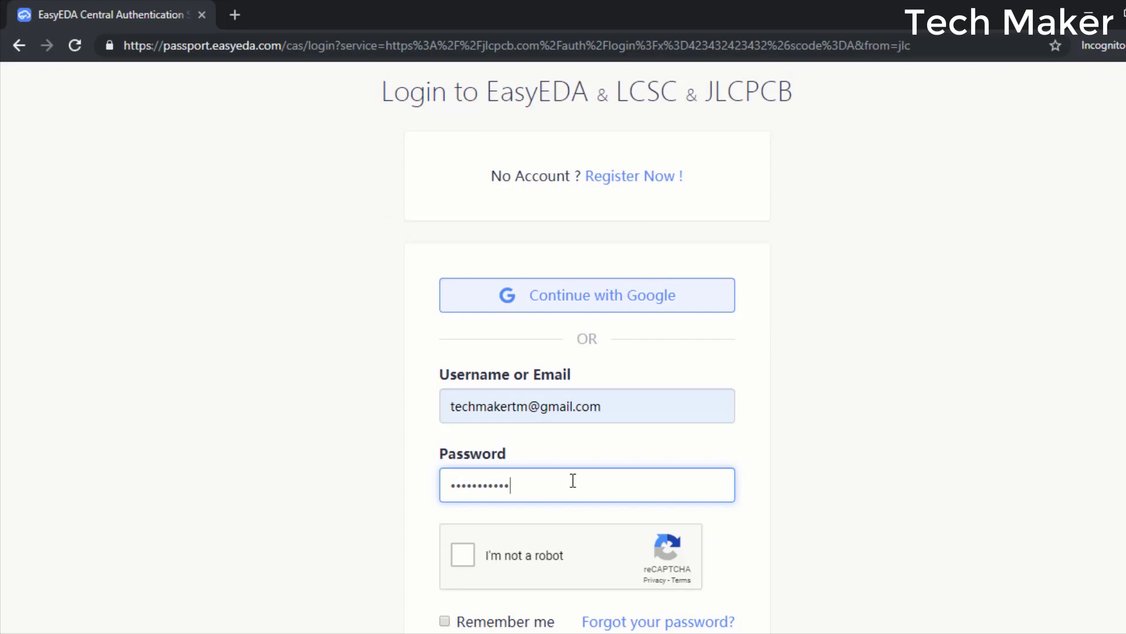
click(465, 555)
scroll(670, 571, down, 2)
click(510, 498)
click(531, 545)
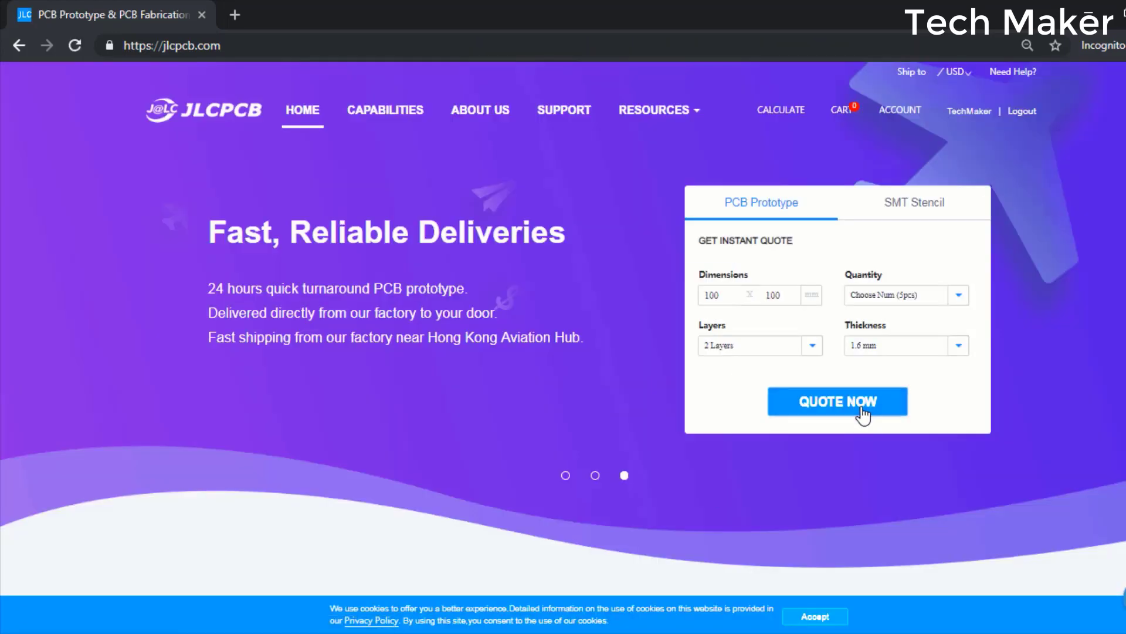
Start an instant PCB quote and upload gerber.zip from the Desktop.
click(863, 415)
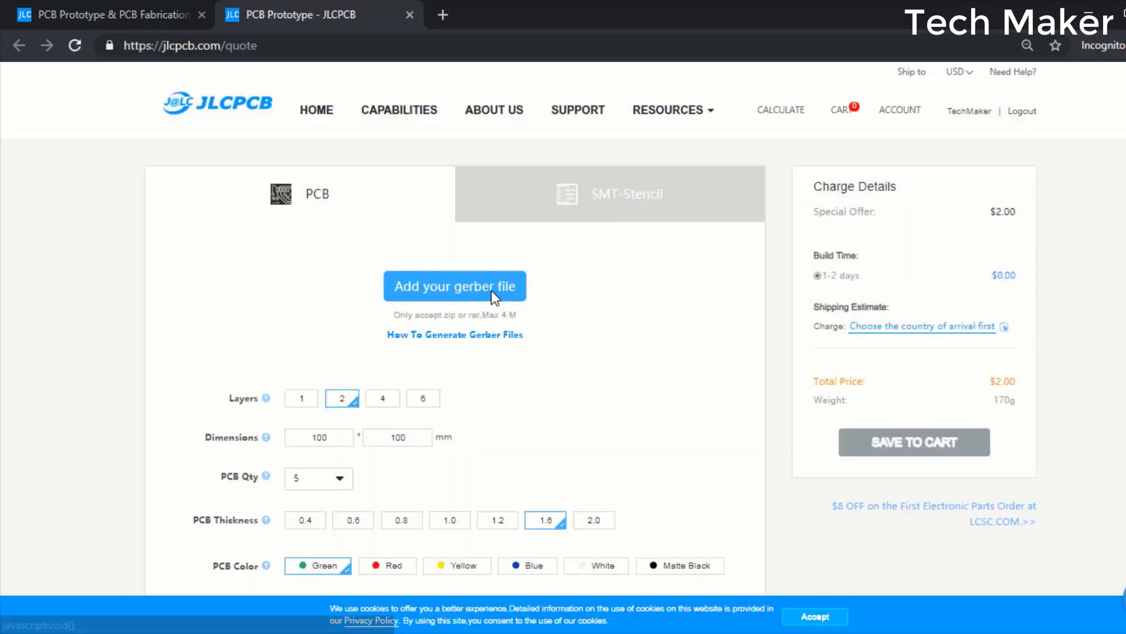
click(491, 290)
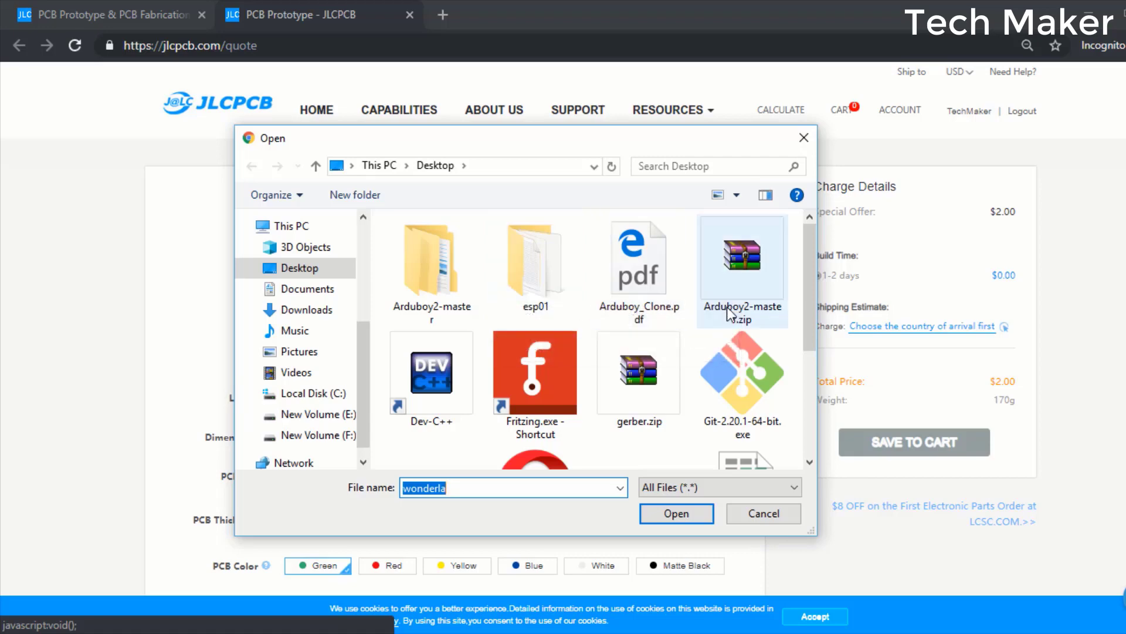
click(660, 390)
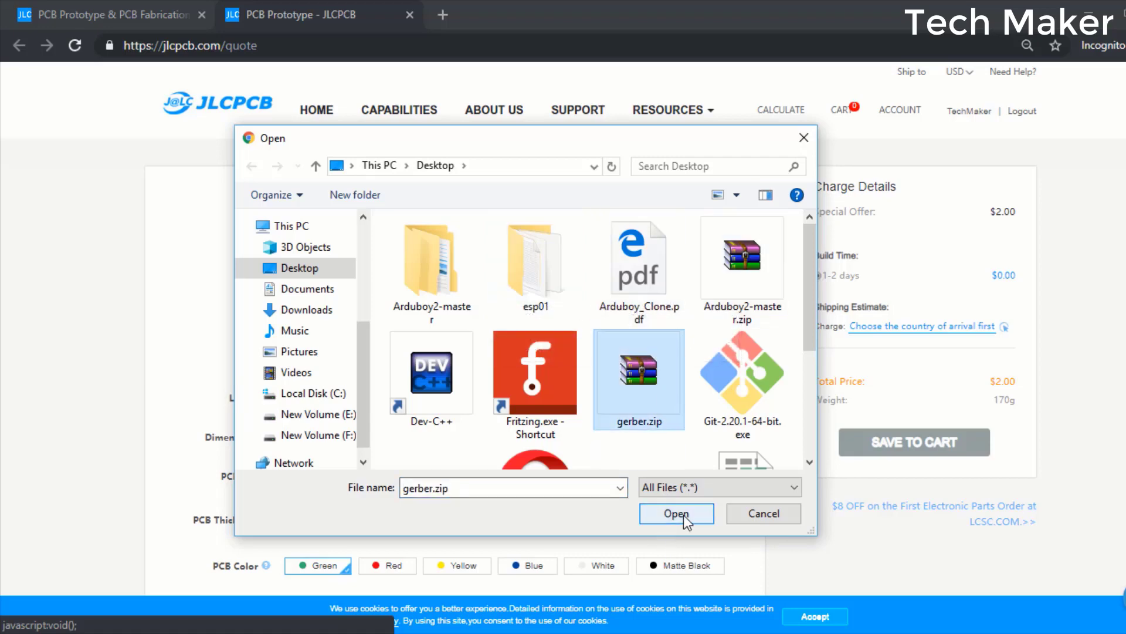
click(683, 520)
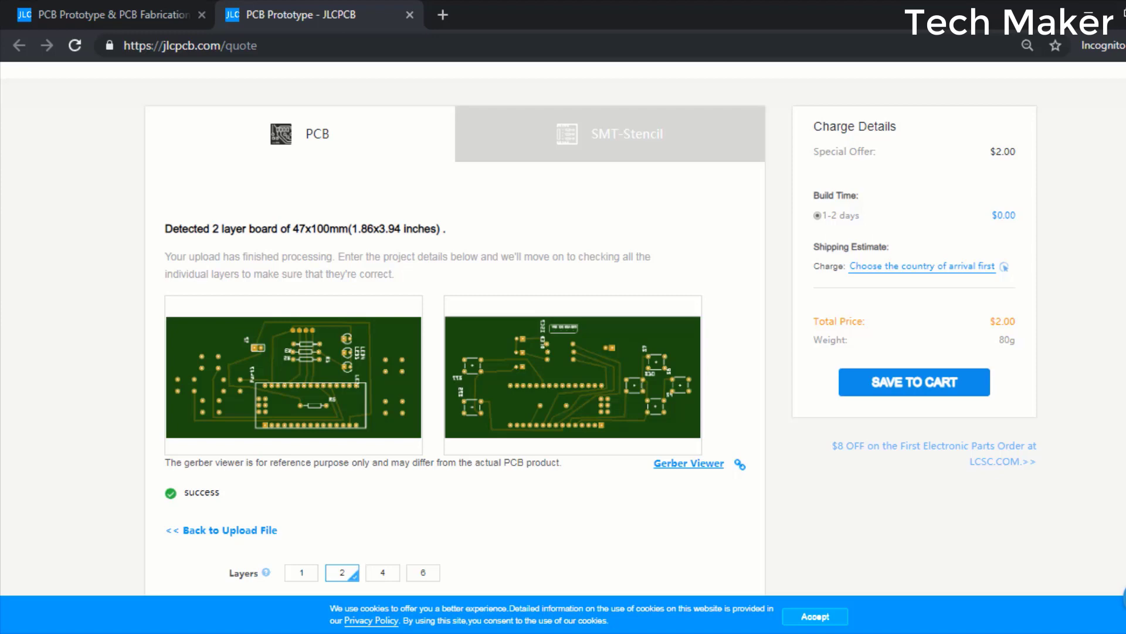
scroll(564, 352, down, 1)
scroll(564, 352, down, 2)
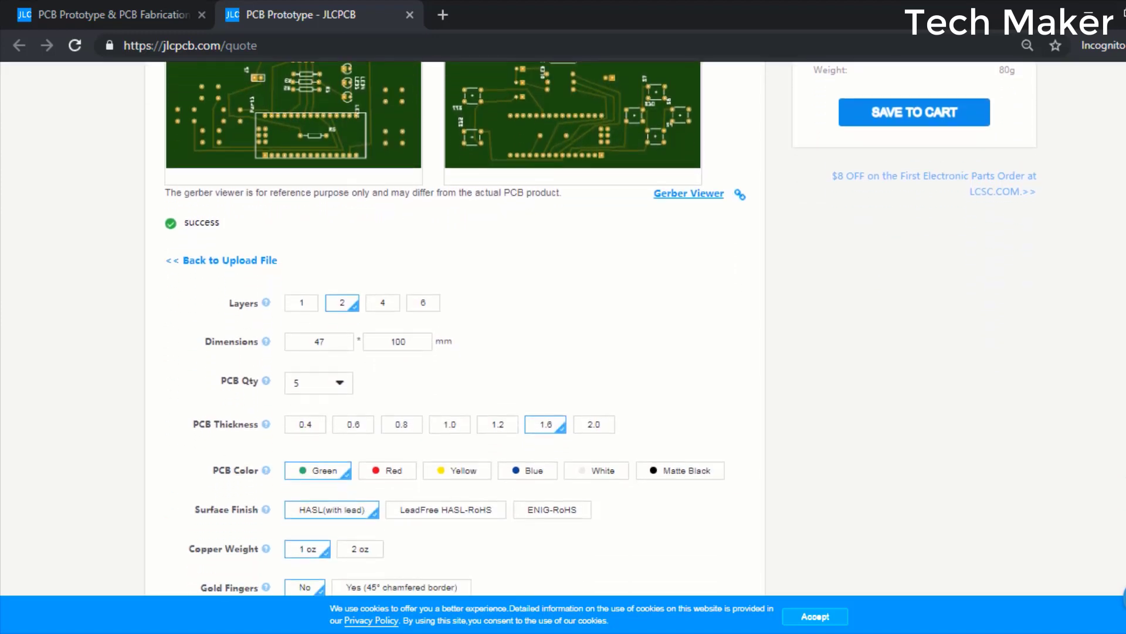
scroll(564, 352, down, 1)
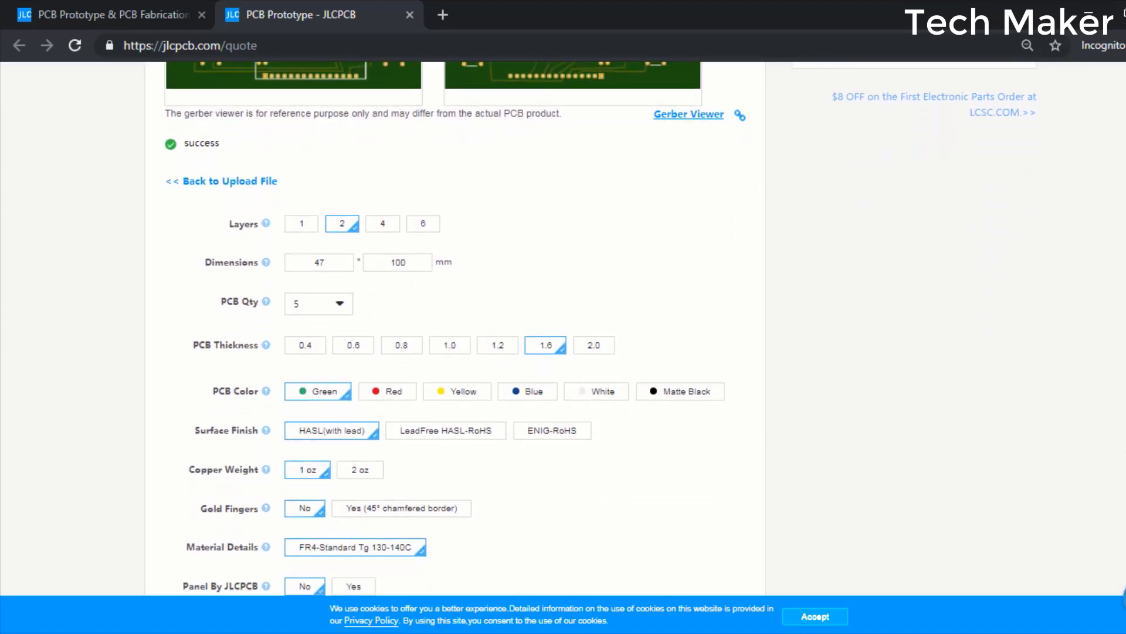
Change the PCB colour to Yellow and save the $2.00 order to the cart.
click(376, 399)
click(441, 398)
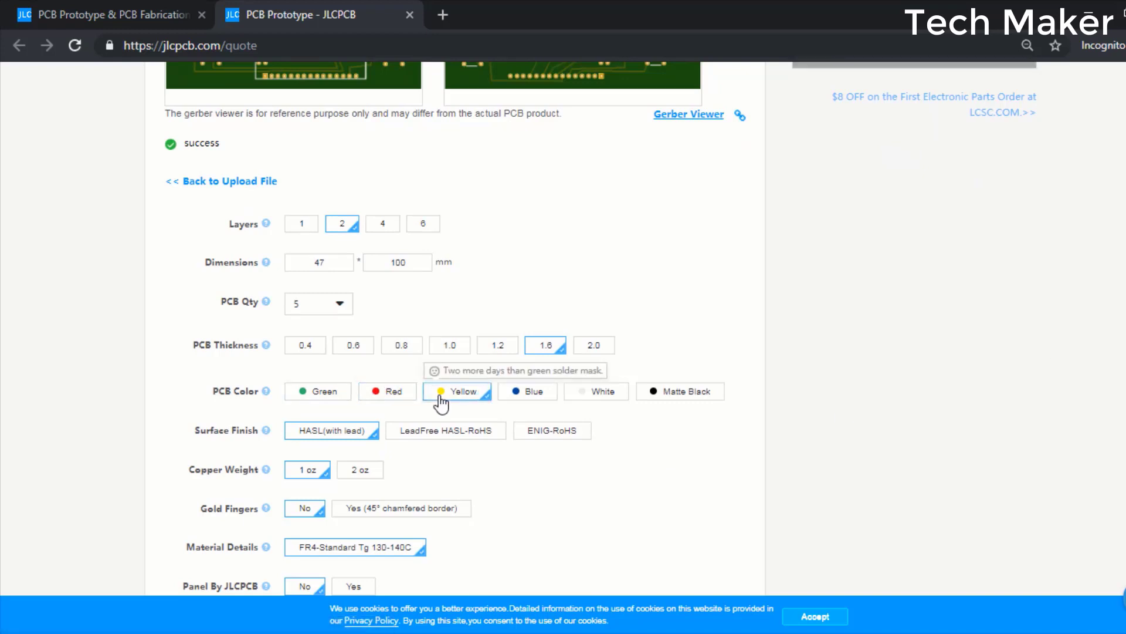
scroll(563, 352, up, 4)
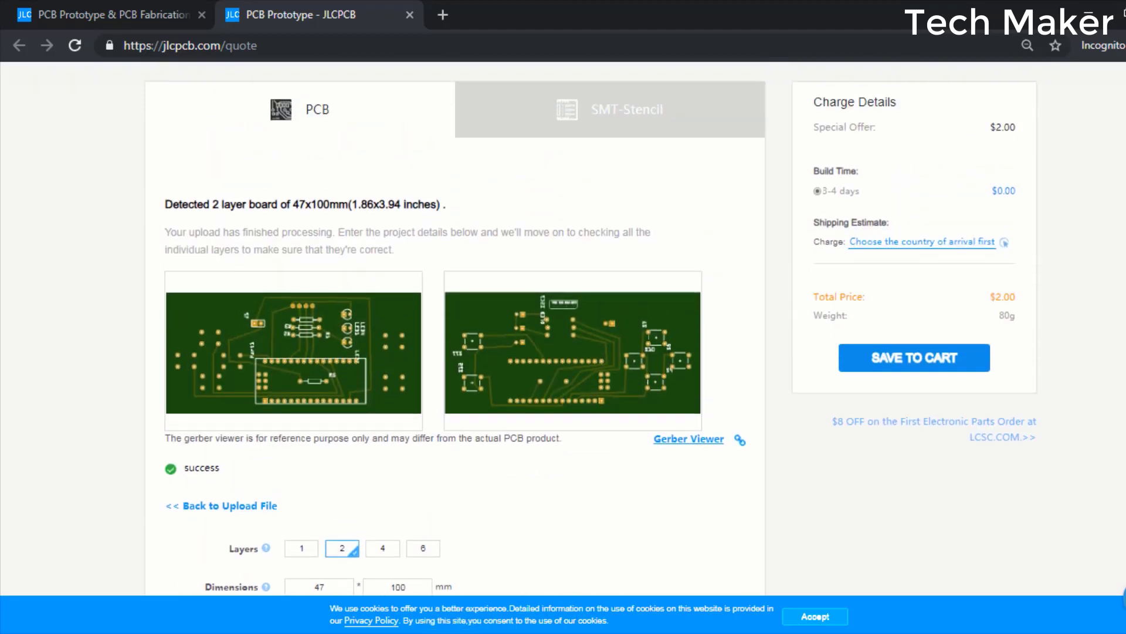
scroll(922, 414, up, 1)
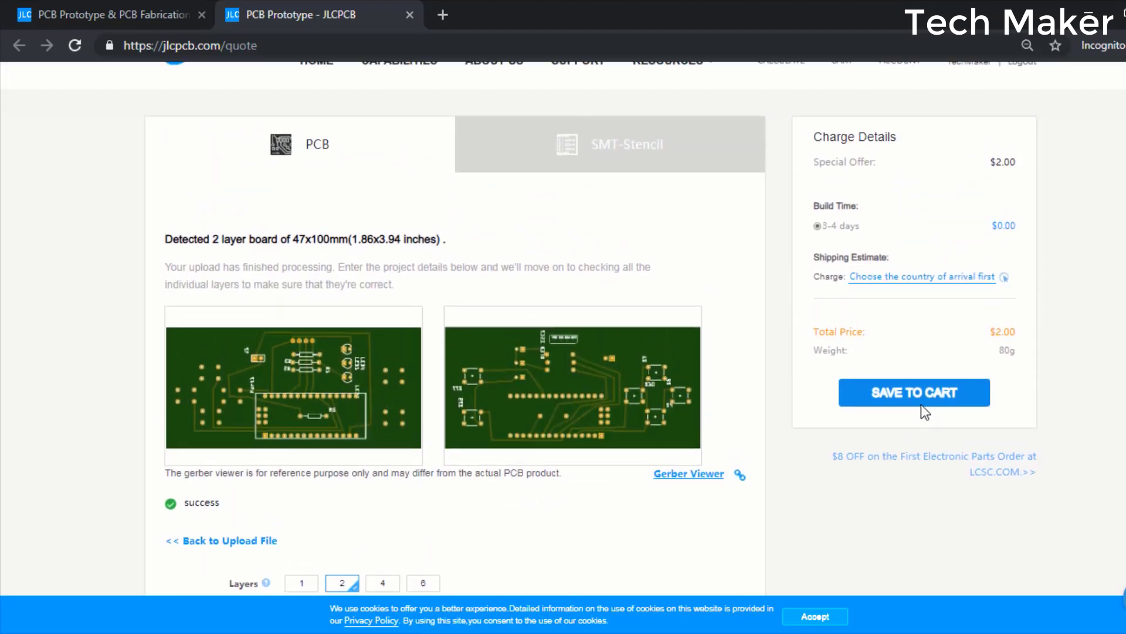
click(923, 405)
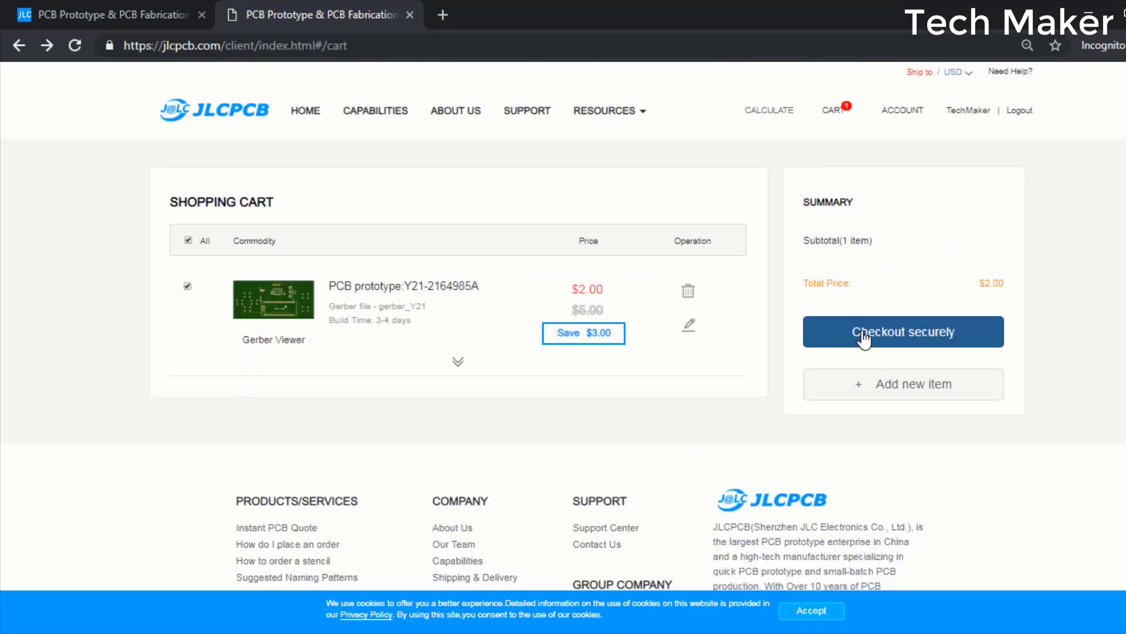